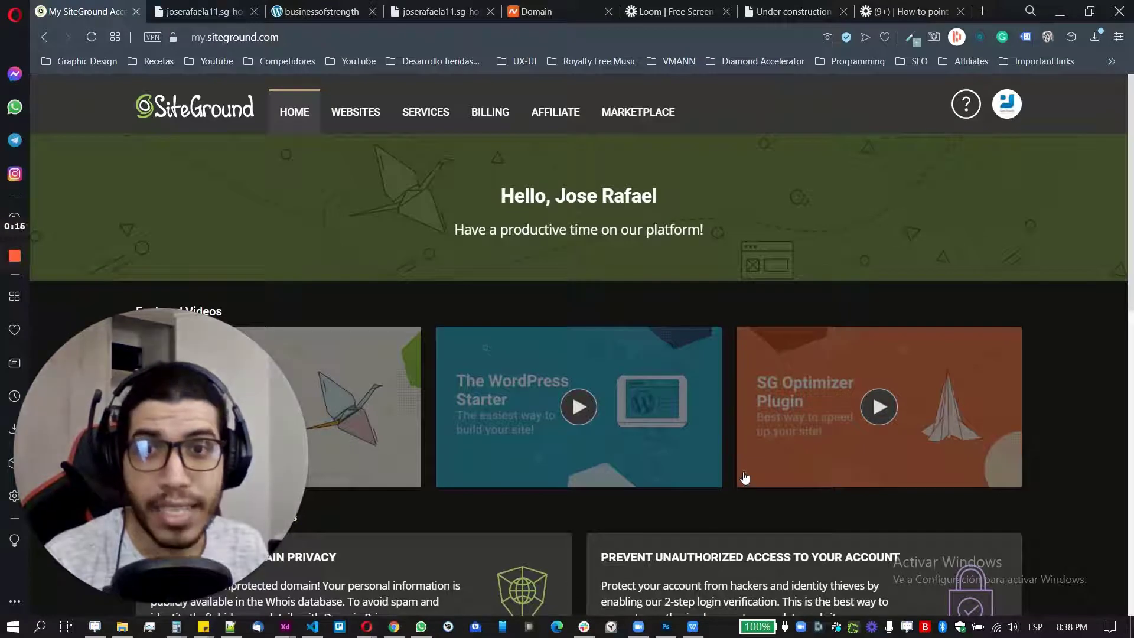
Open the Websites list and scroll through the existing sites, their hosting plans and creation dates
{"action": "mouse_move", "coordinate": [129, 601]}
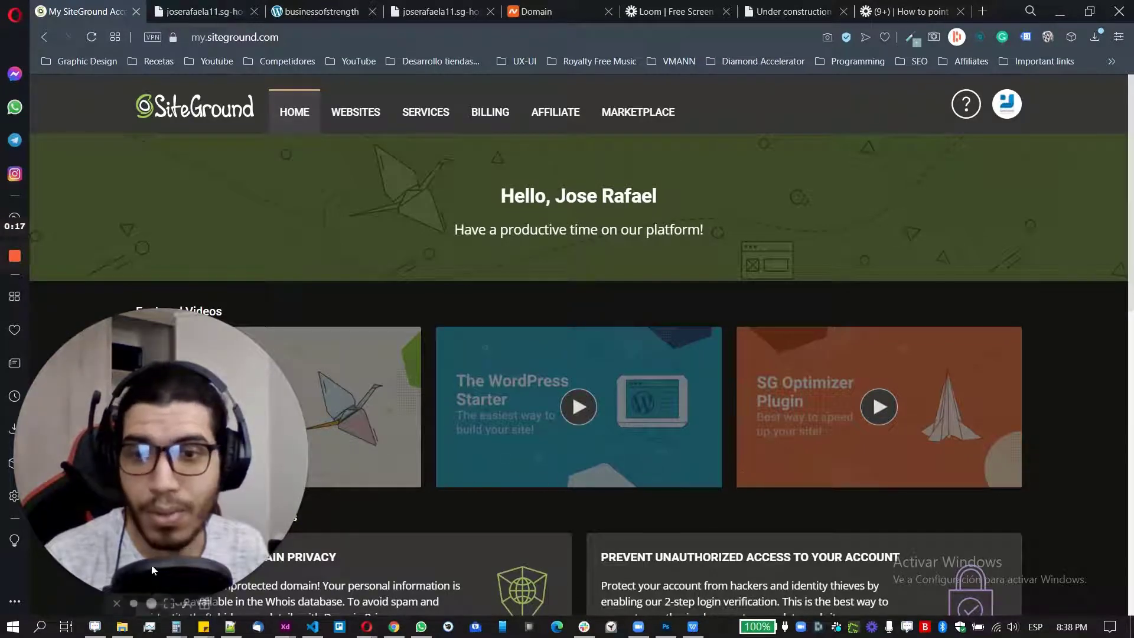
{"action": "left_click", "coordinate": [134, 604]}
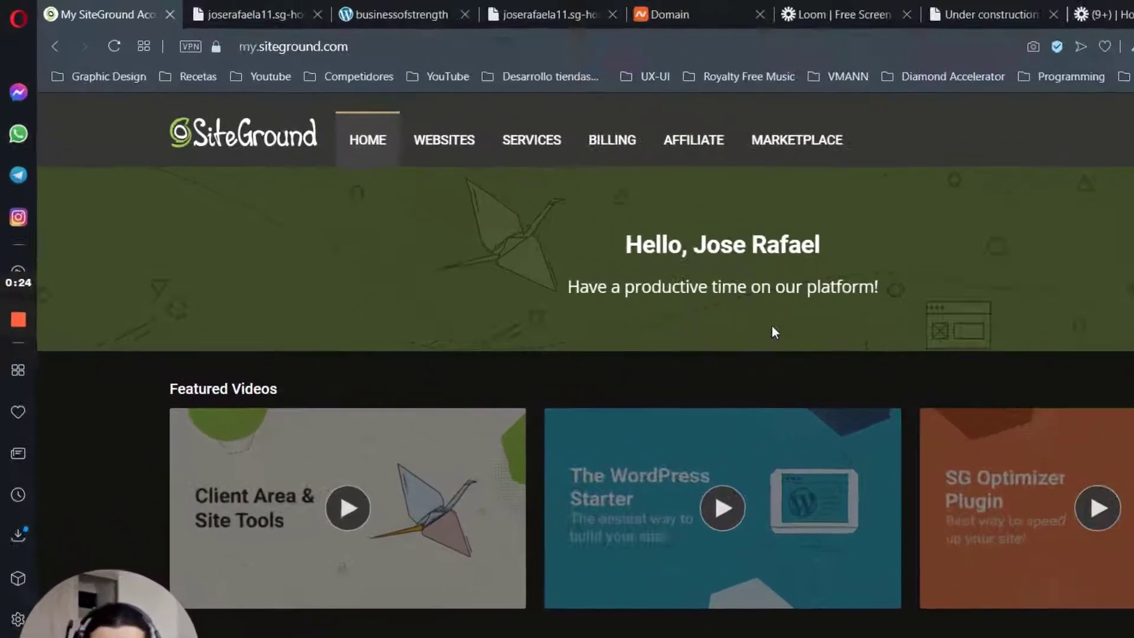
{"action": "left_click", "coordinate": [443, 144]}
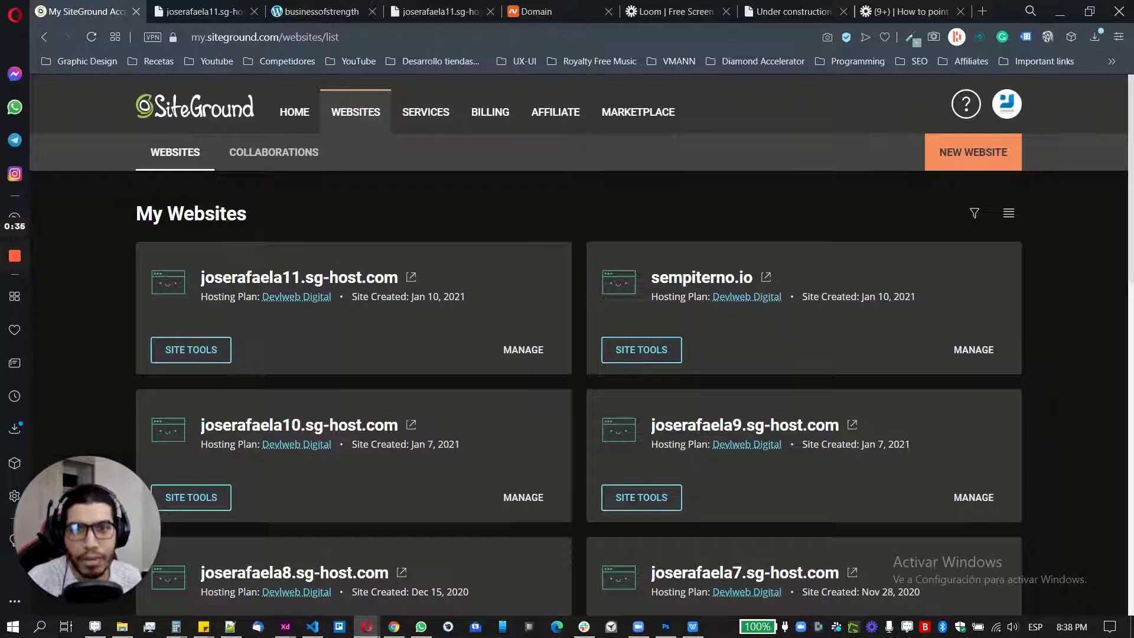
{"action": "scroll", "coordinate": [712, 407], "scroll_direction": "down", "scroll_amount": 1}
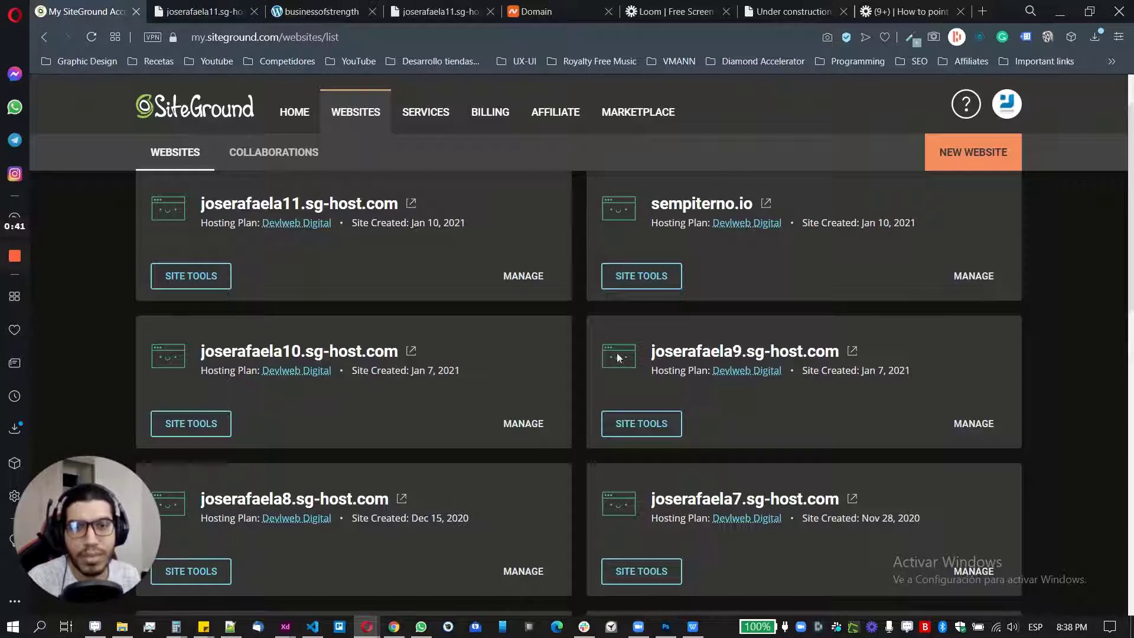
{"action": "scroll", "coordinate": [709, 424], "scroll_direction": "down", "scroll_amount": 1}
{"action": "scroll", "coordinate": [709, 424], "scroll_direction": "up", "scroll_amount": 1}
{"action": "scroll", "coordinate": [678, 406], "scroll_direction": "up", "scroll_amount": 1}
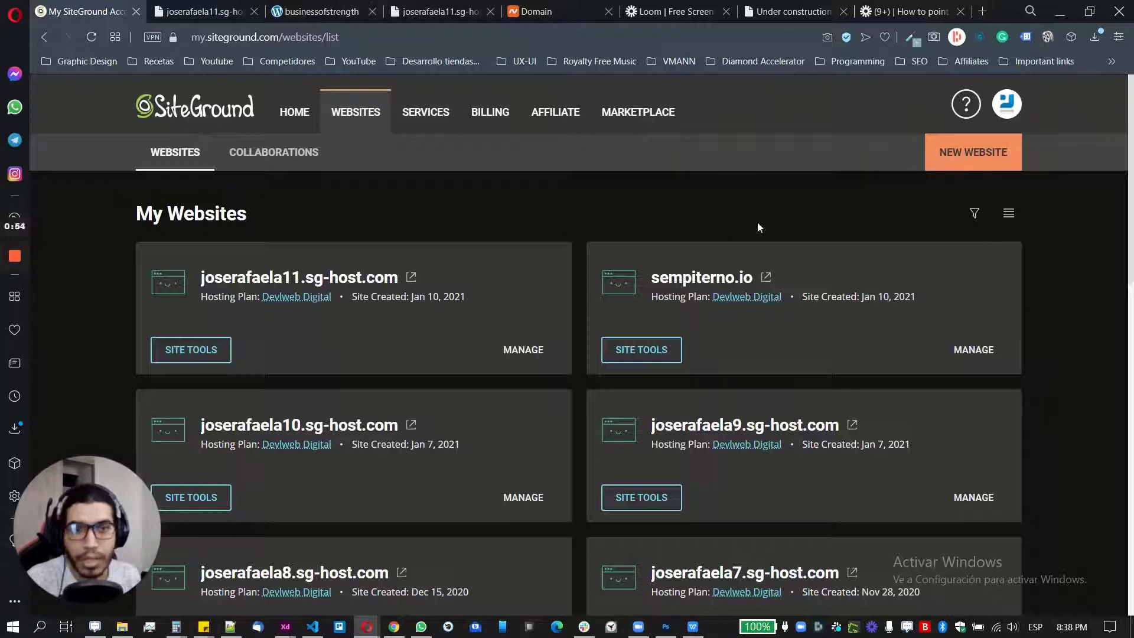
Start a new website on a new domain and begin entering imraf.com as the name
{"action": "left_click", "coordinate": [968, 155]}
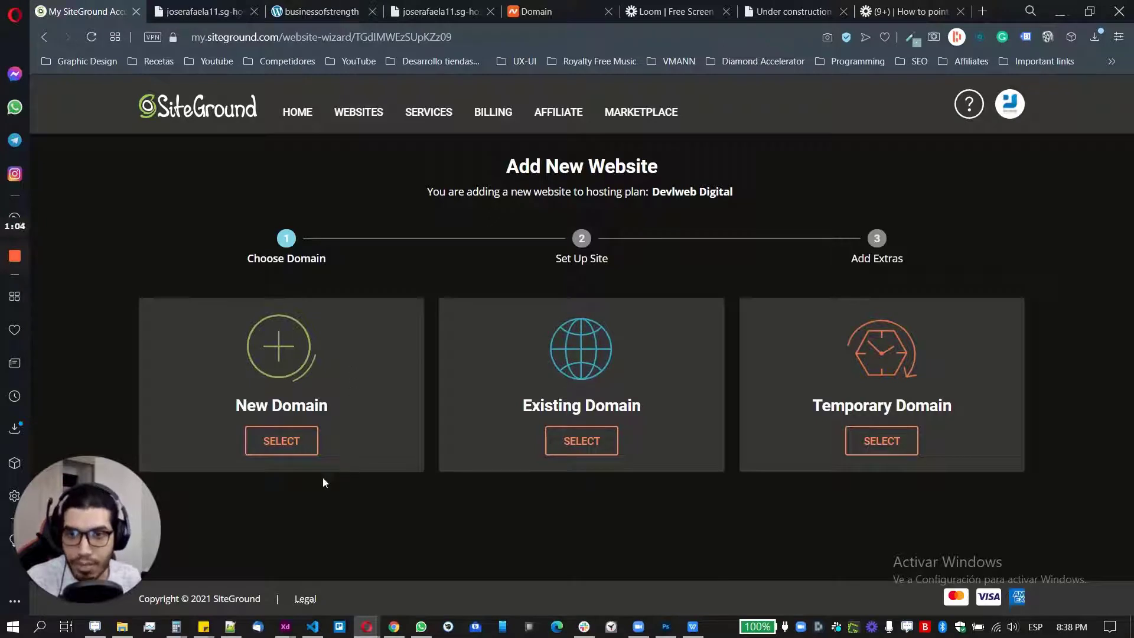
{"action": "left_click", "coordinate": [283, 441]}
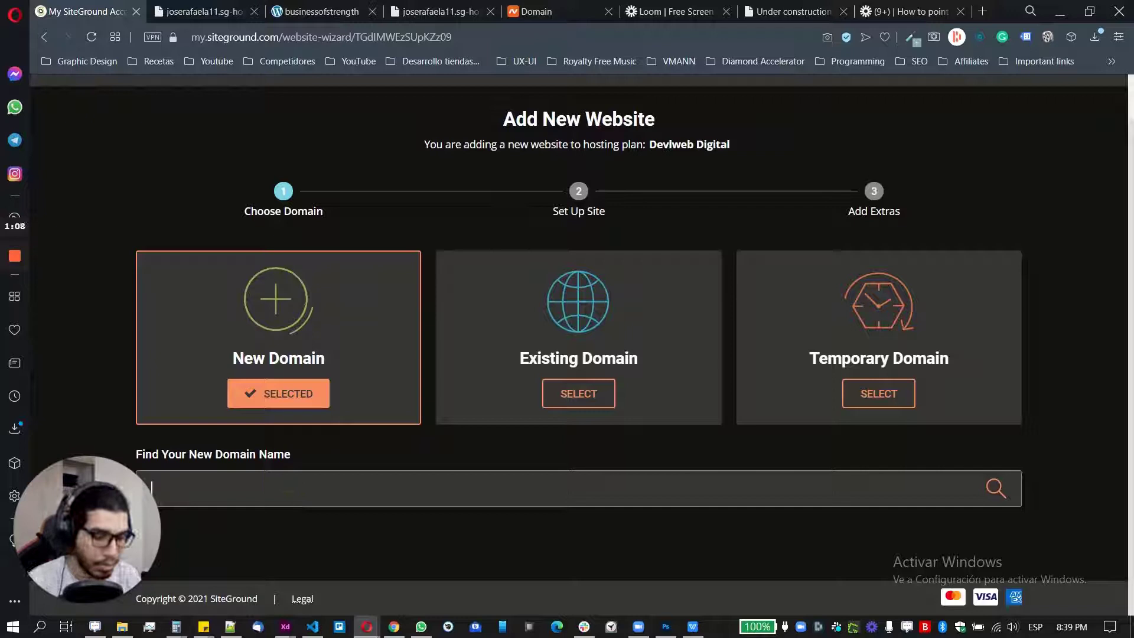
{"action": "type", "text": "im"}
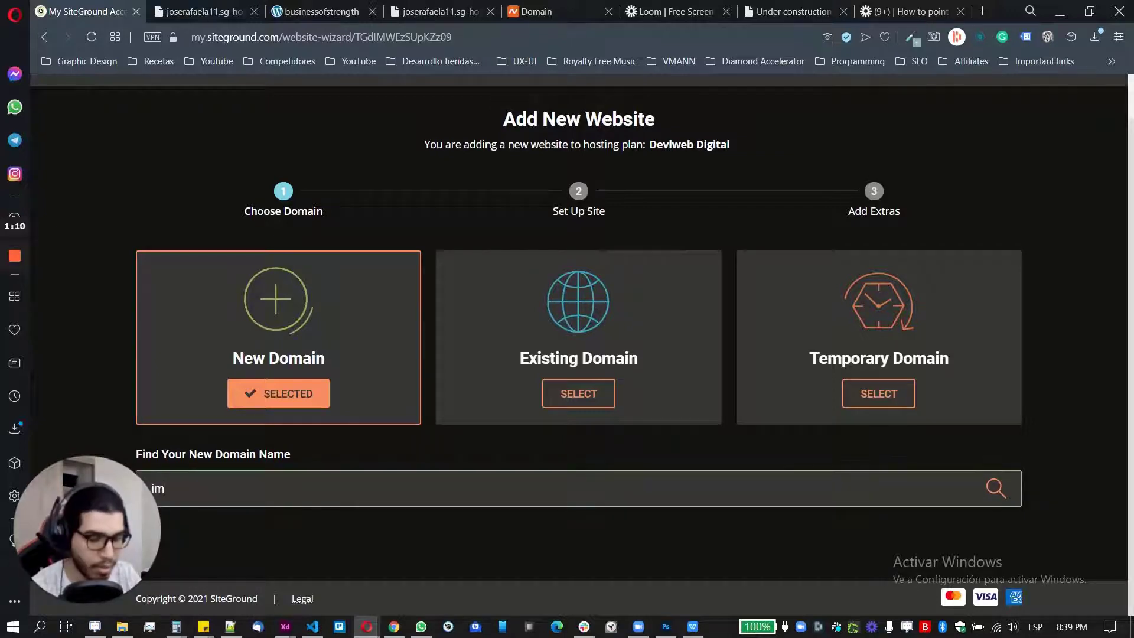
{"action": "type", "text": "raf"}
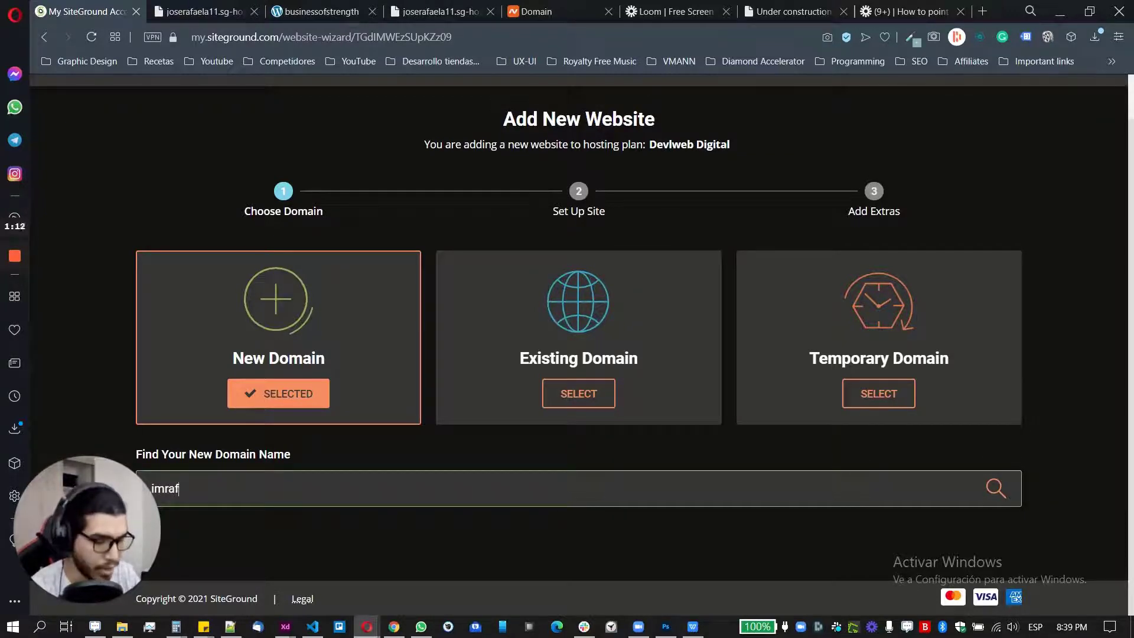
{"action": "type", "text": ".cm"}
{"action": "mouse_move", "coordinate": [3, 229]}
{"action": "key", "text": "BackSpace"}
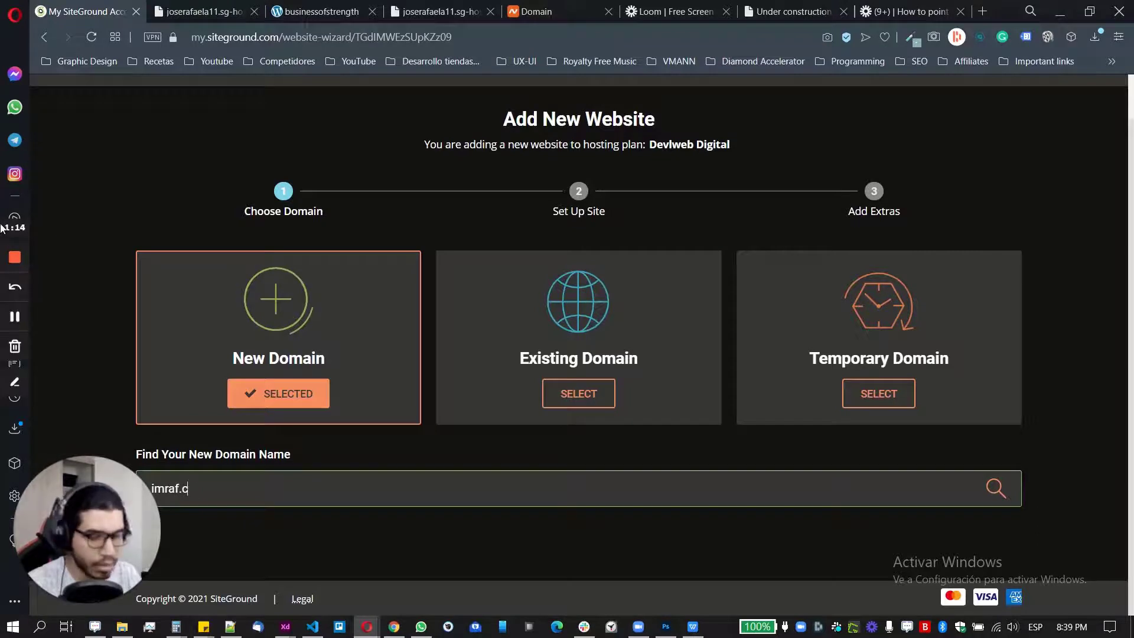
Look up imraf.com and review the not-available result and suggested alternative extensions
{"action": "type", "text": "om"}
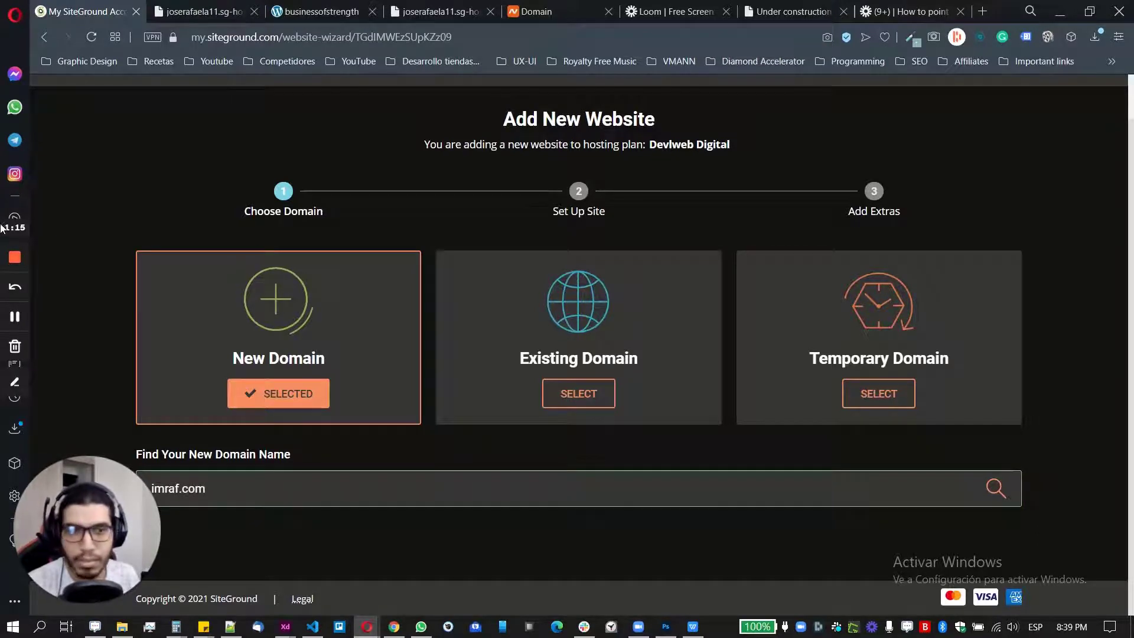
{"action": "left_click", "coordinate": [989, 488]}
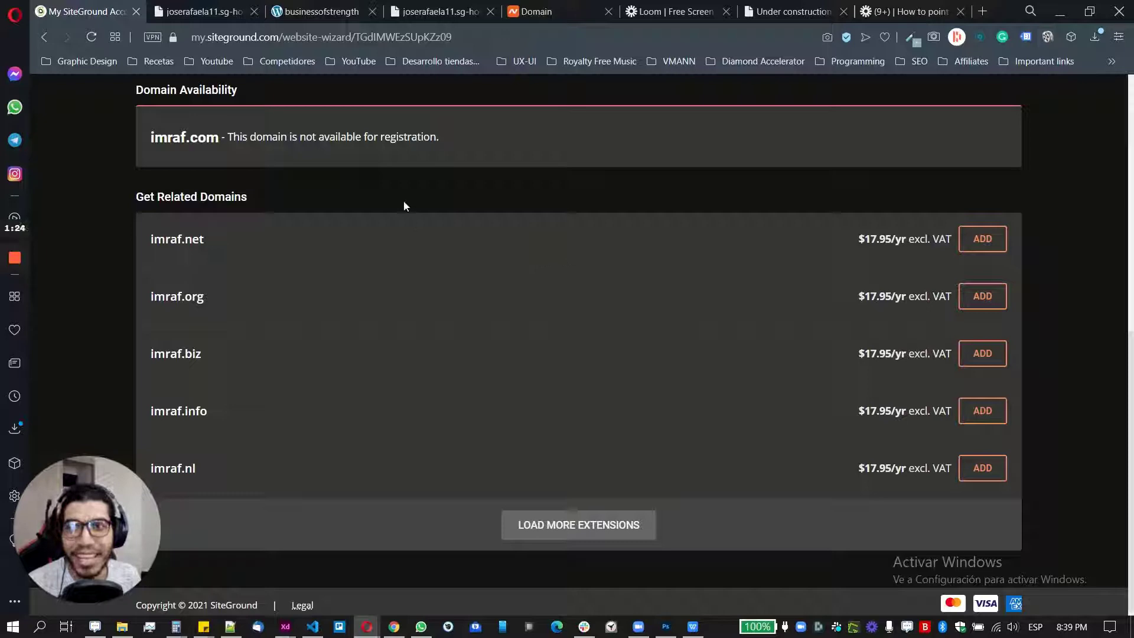
{"action": "scroll", "coordinate": [639, 233], "scroll_direction": "up", "scroll_amount": 8}
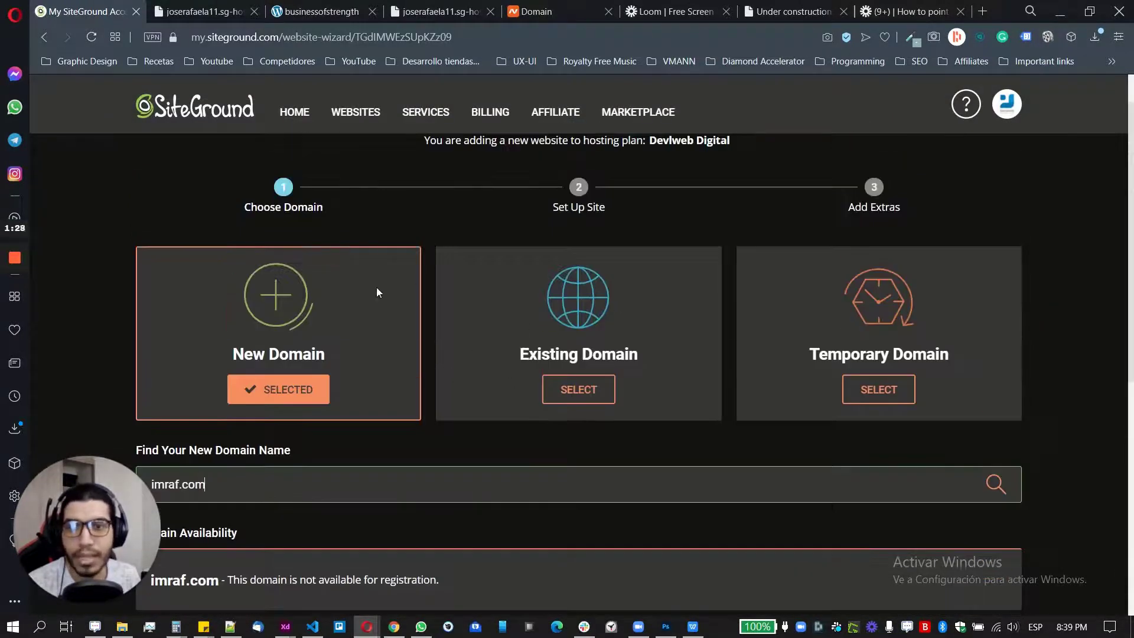
{"action": "scroll", "coordinate": [390, 298], "scroll_direction": "down", "scroll_amount": 2}
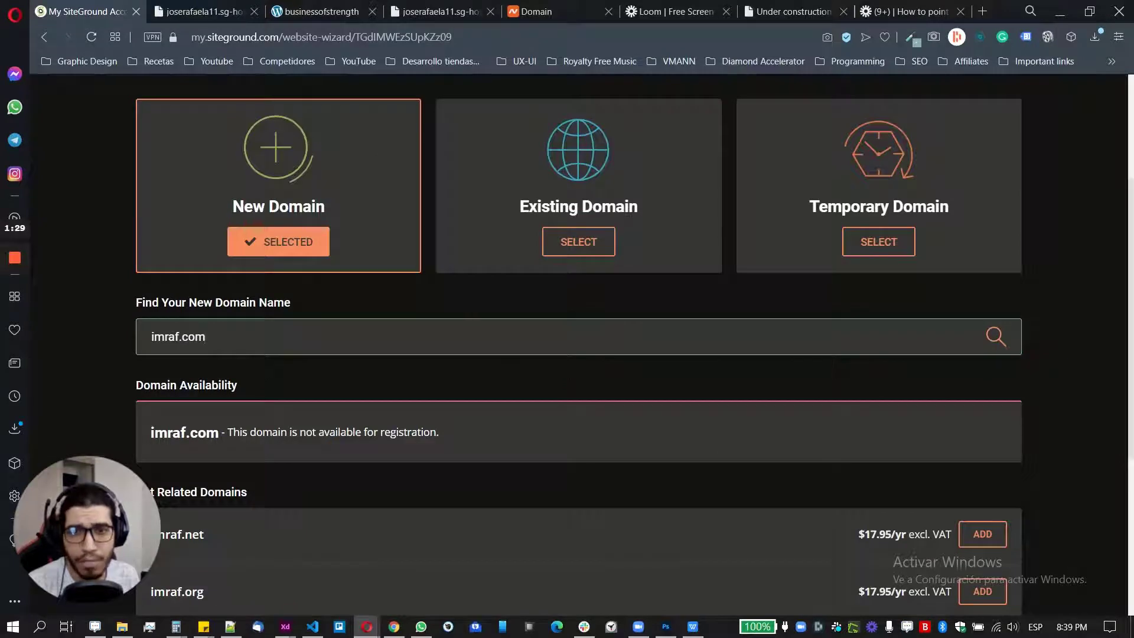
{"action": "scroll", "coordinate": [711, 377], "scroll_direction": "down", "scroll_amount": 2}
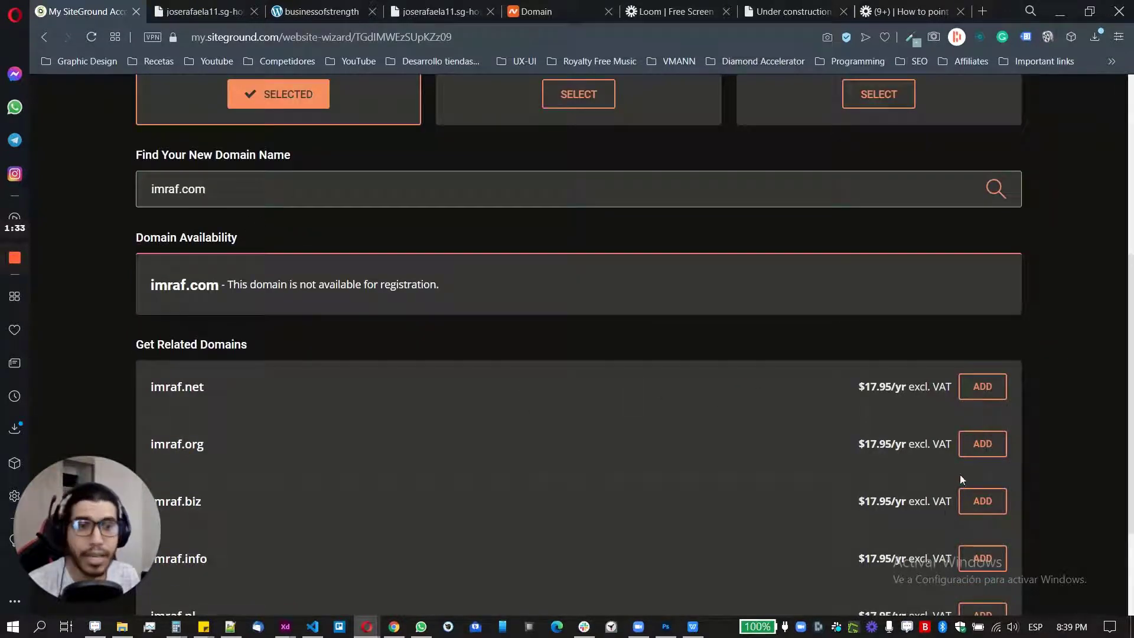
{"action": "scroll", "coordinate": [812, 423], "scroll_direction": "down", "scroll_amount": 2}
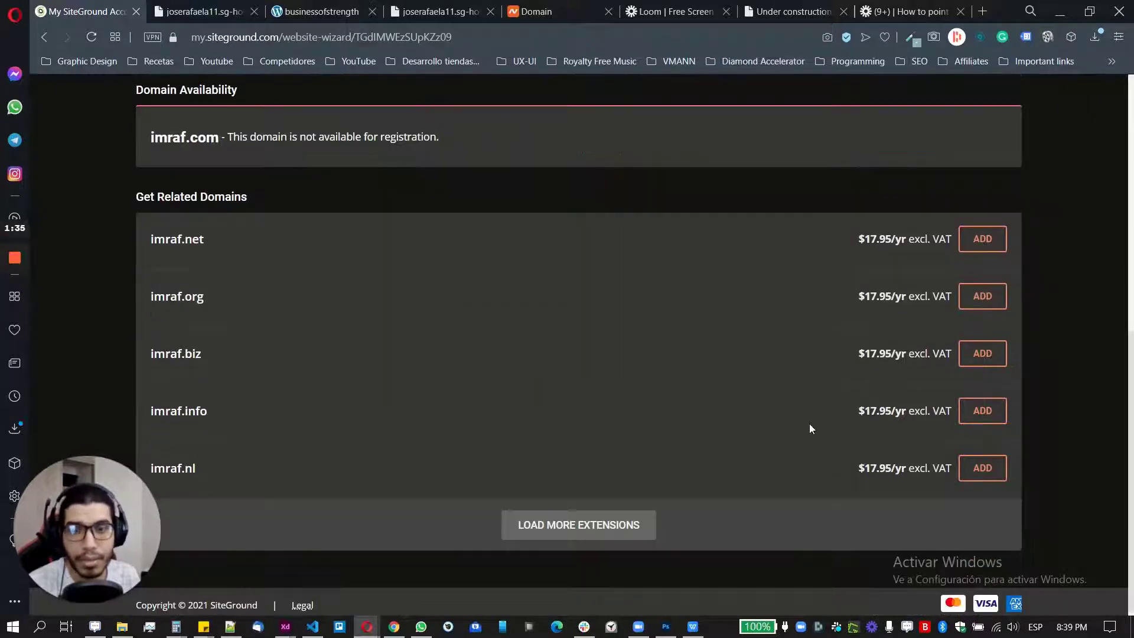
{"action": "scroll", "coordinate": [642, 423], "scroll_direction": "up", "scroll_amount": 4}
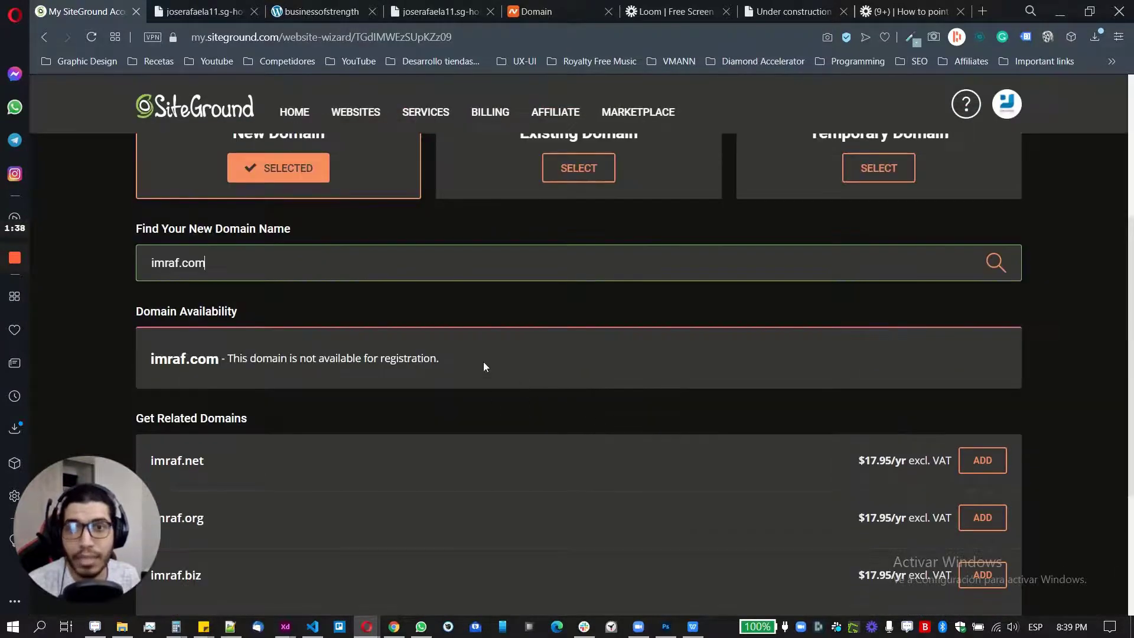
{"action": "scroll", "coordinate": [481, 361], "scroll_direction": "up", "scroll_amount": 2}
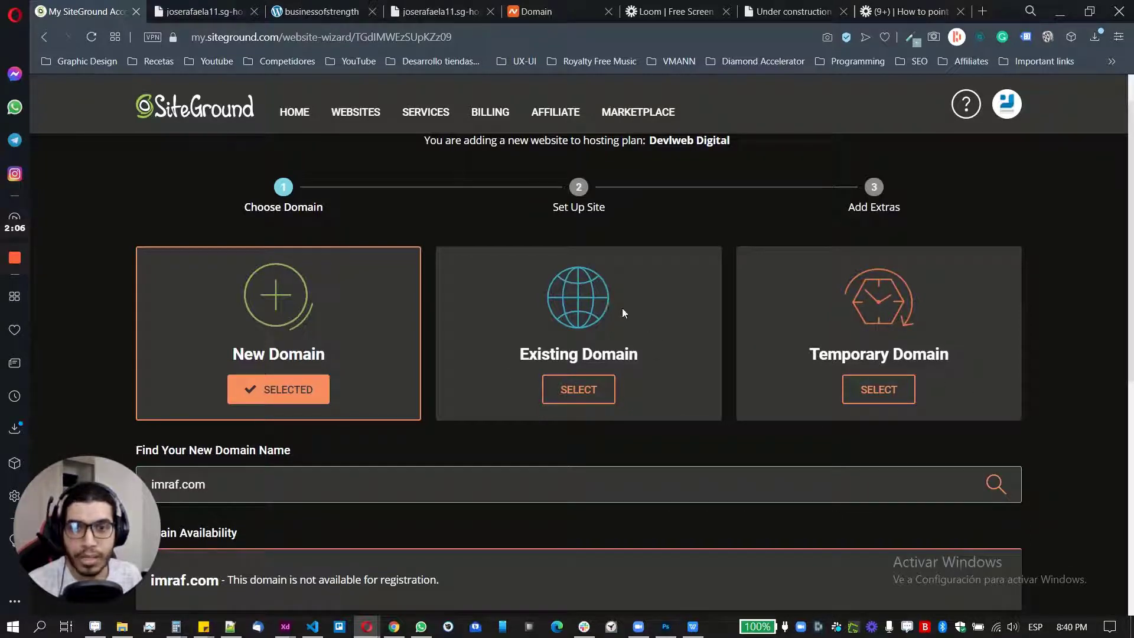
Use the existing domain entusiastaweb.com for the site and continue to the Set Up Site step
{"action": "left_click", "coordinate": [572, 390]}
{"action": "scroll", "coordinate": [573, 390], "scroll_direction": "down", "scroll_amount": 2}
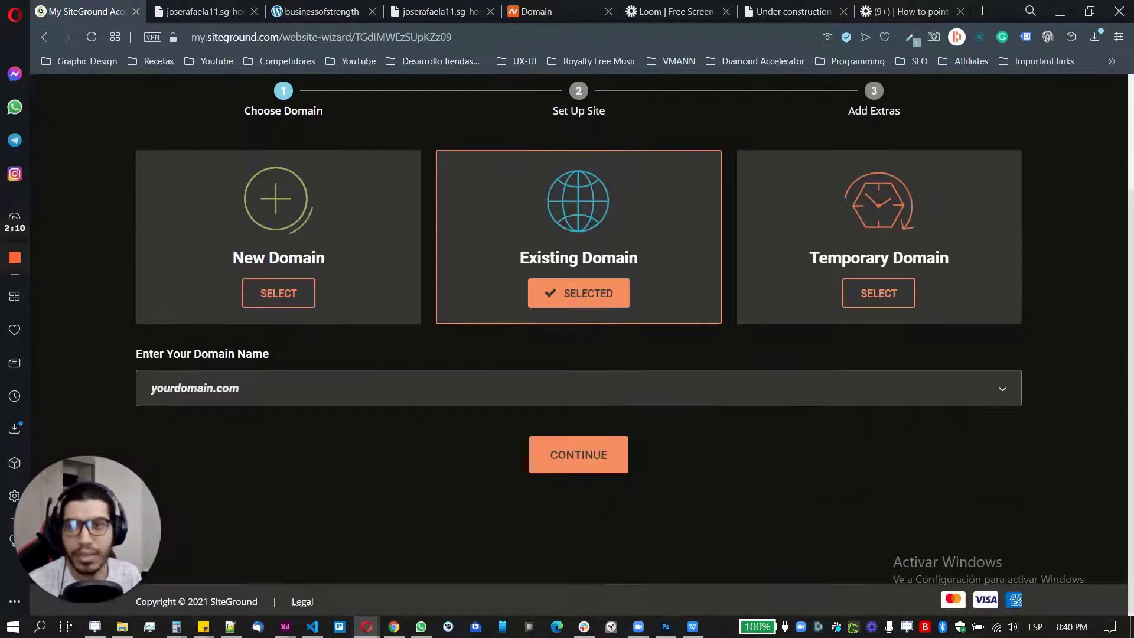
{"action": "left_click", "coordinate": [224, 388]}
{"action": "left_click", "coordinate": [220, 430]}
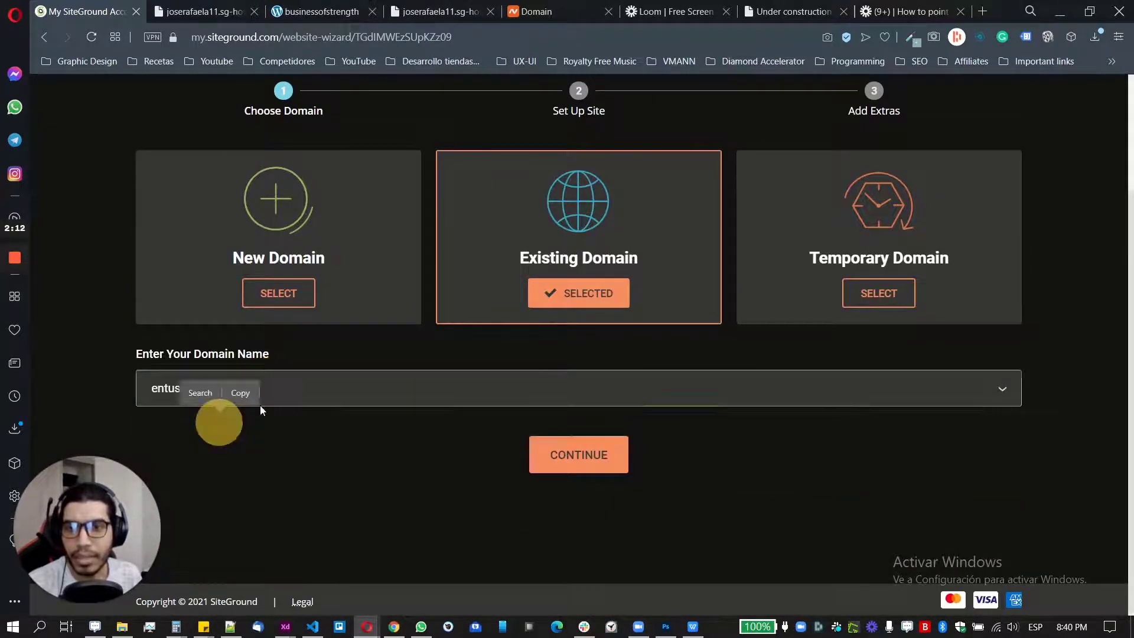
{"action": "left_click", "coordinate": [659, 481]}
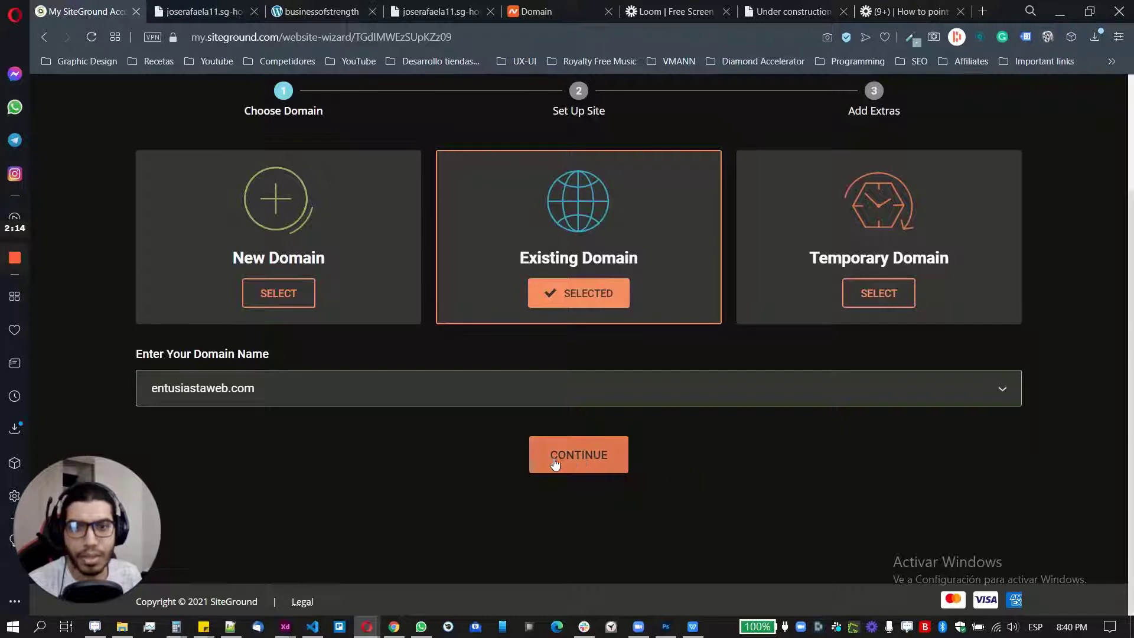
{"action": "left_click", "coordinate": [578, 460]}
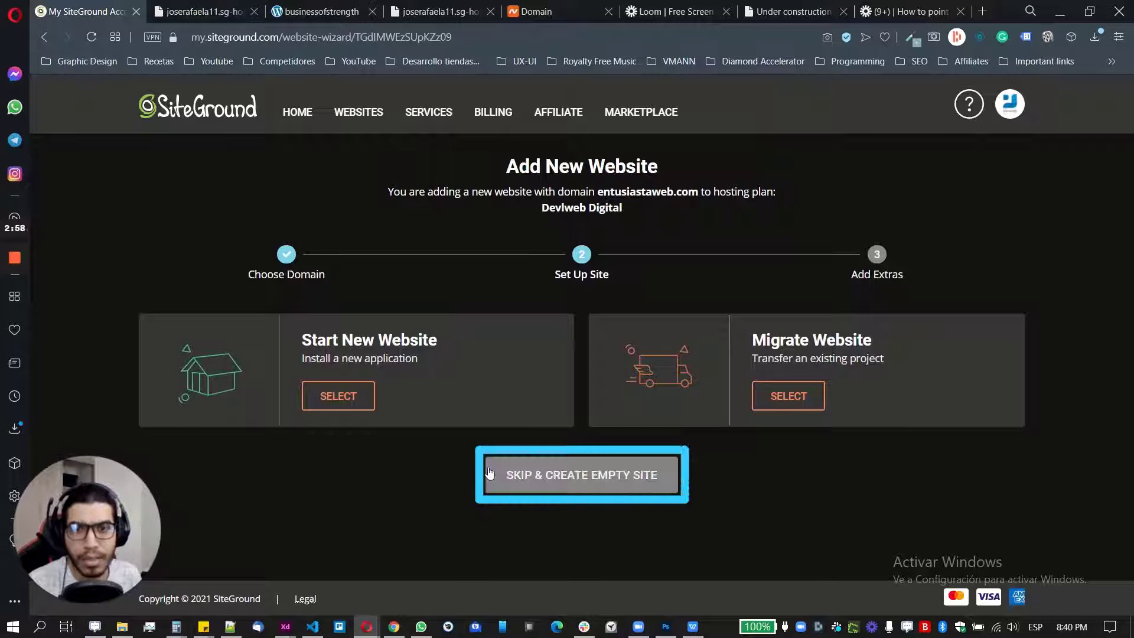
Create an empty entusiastaweb.com site with no application, Site Scanner or Domain Privacy
{"action": "left_click", "coordinate": [582, 481]}
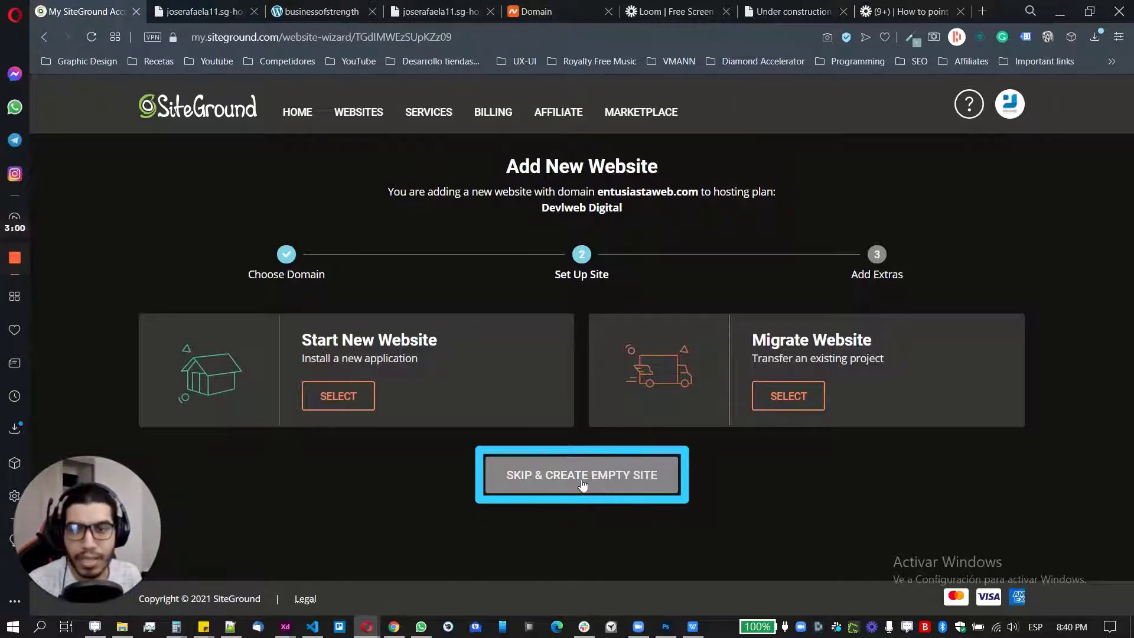
{"action": "scroll", "coordinate": [596, 412], "scroll_direction": "down", "scroll_amount": 2}
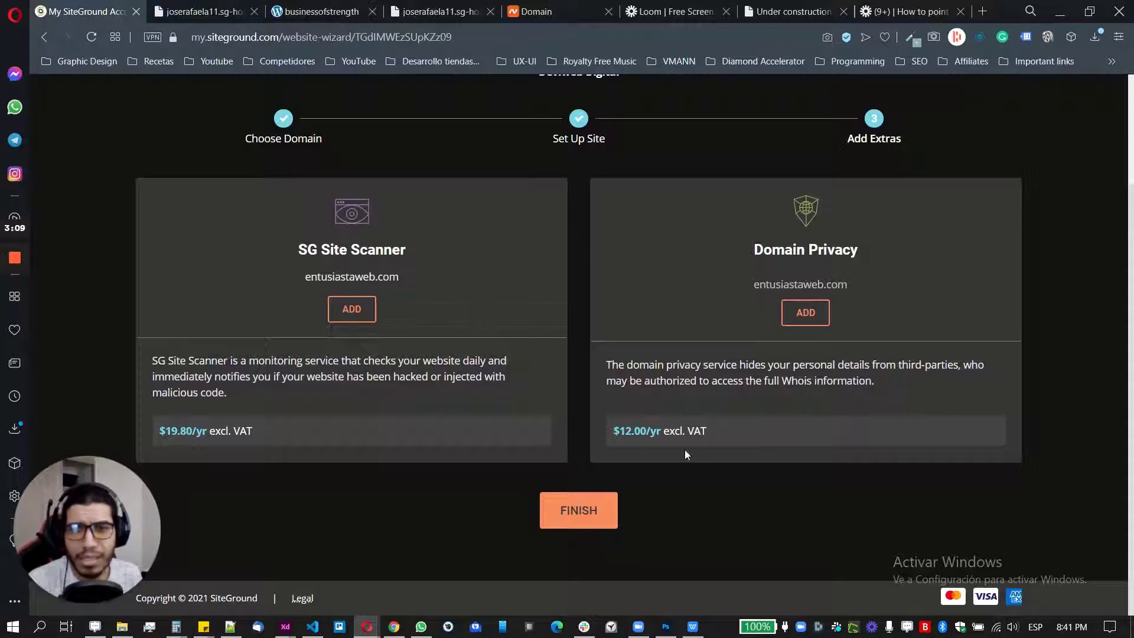
{"action": "left_click", "coordinate": [584, 515]}
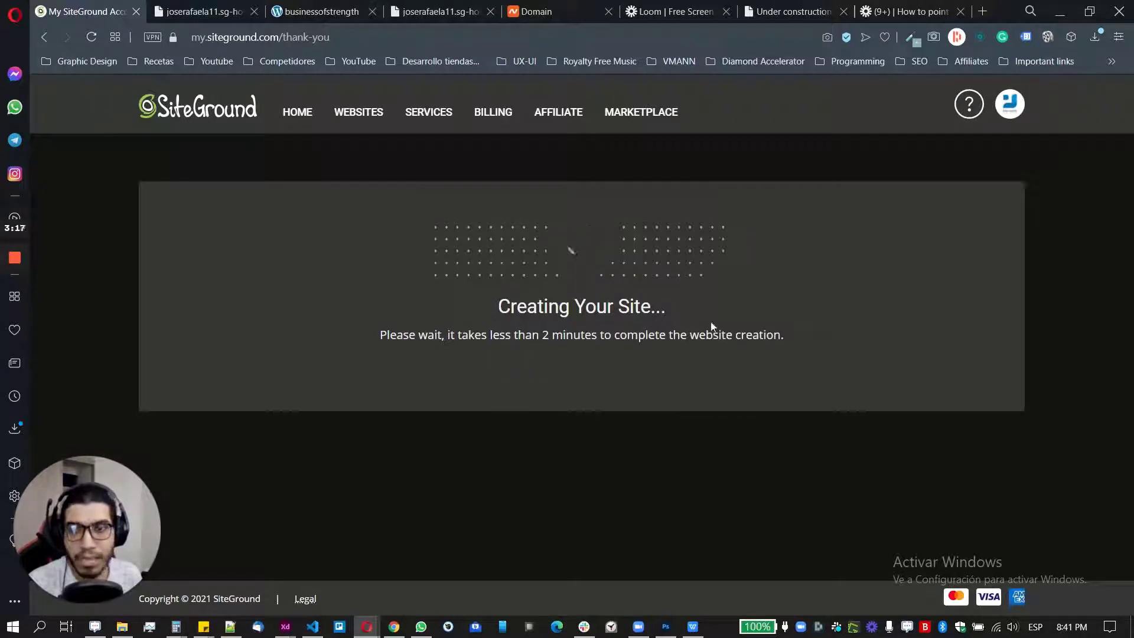
Wait on Creating Your Site until the You Are All Set! confirmation for entusiastaweb.com appears
{"action": "mouse_move", "coordinate": [14, 318]}
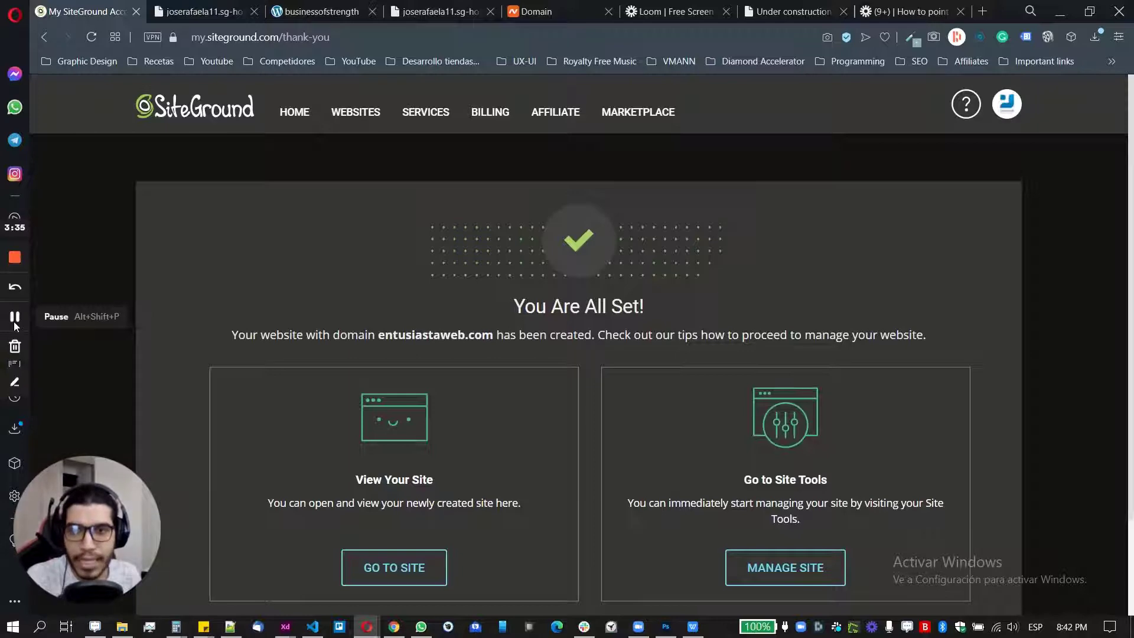
{"action": "scroll", "coordinate": [354, 272], "scroll_direction": "down", "scroll_amount": 1}
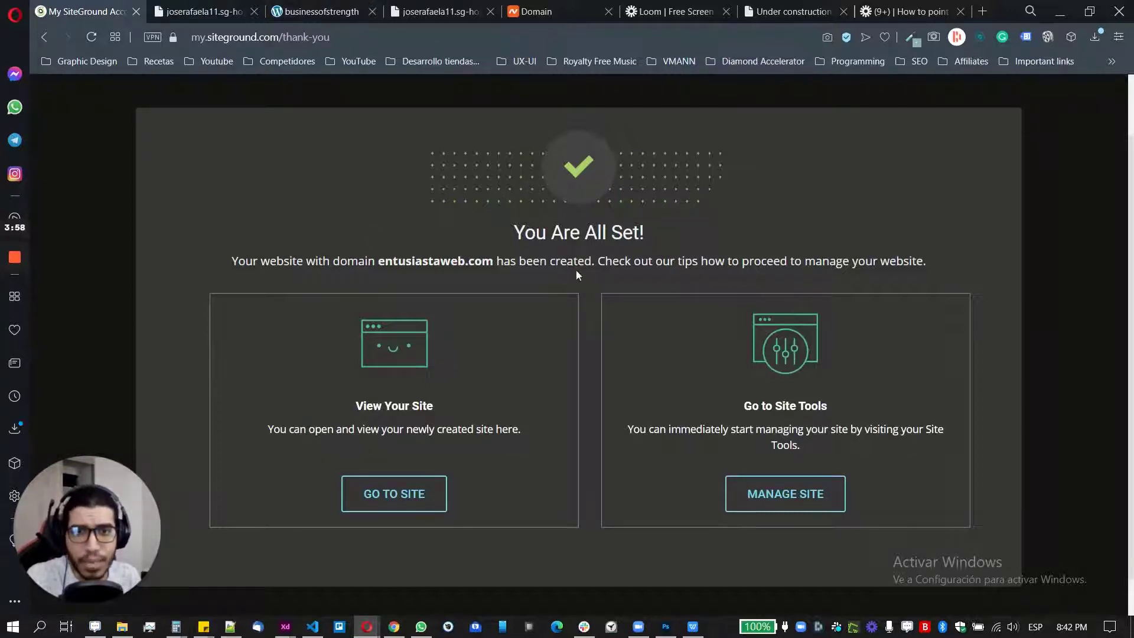
{"action": "scroll", "coordinate": [602, 334], "scroll_direction": "down", "scroll_amount": 1}
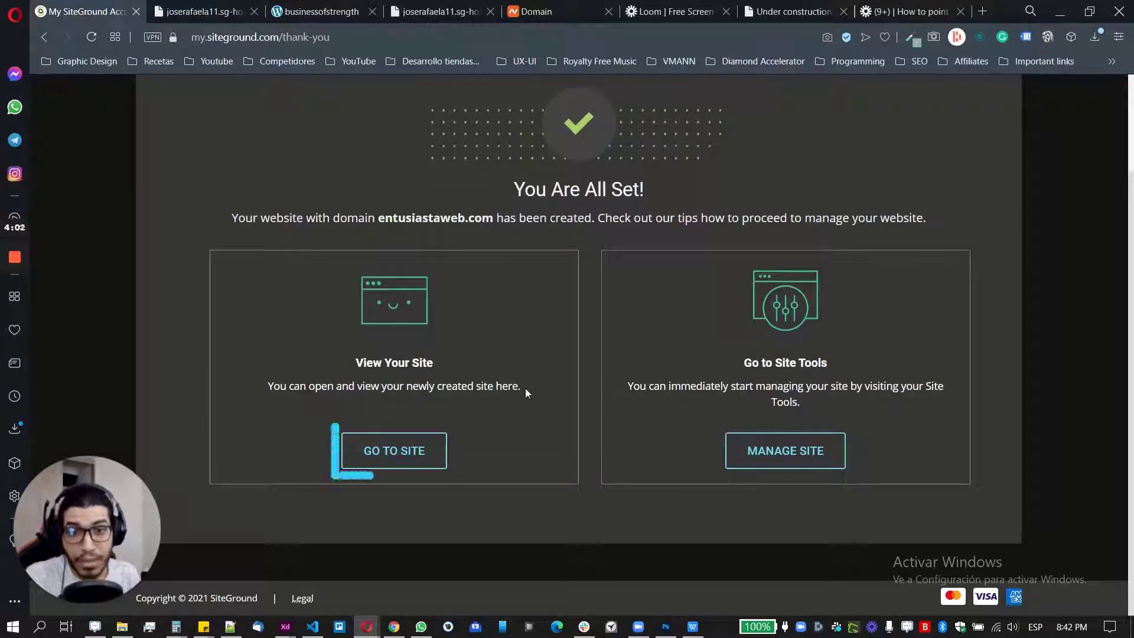
Preview the entusiastaweb.com placeholder page, open its Site Tools, then return to My Account
{"action": "left_click", "coordinate": [422, 460]}
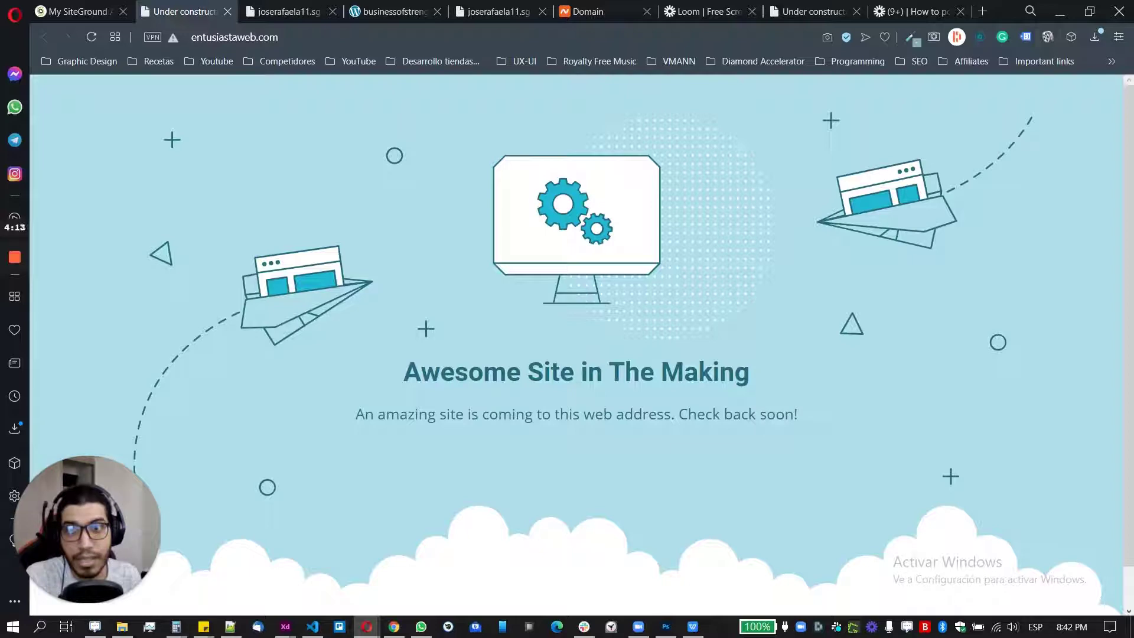
{"action": "left_click", "coordinate": [84, 16]}
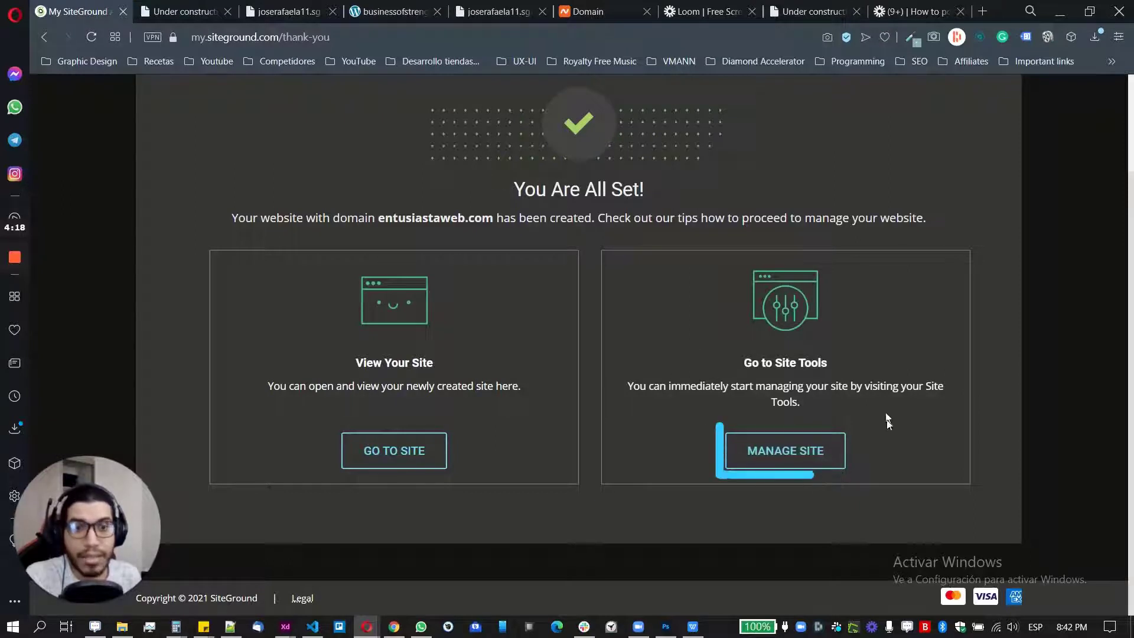
{"action": "left_click", "coordinate": [789, 458]}
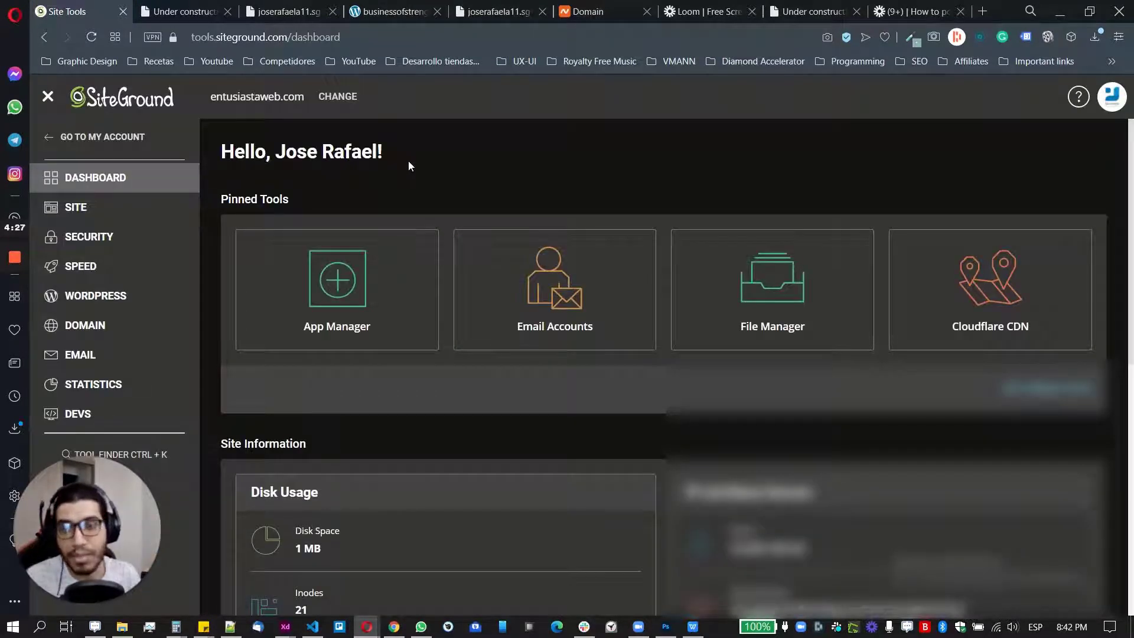
{"action": "scroll", "coordinate": [608, 266], "scroll_direction": "down", "scroll_amount": 3}
{"action": "scroll", "coordinate": [608, 266], "scroll_direction": "up", "scroll_amount": 3}
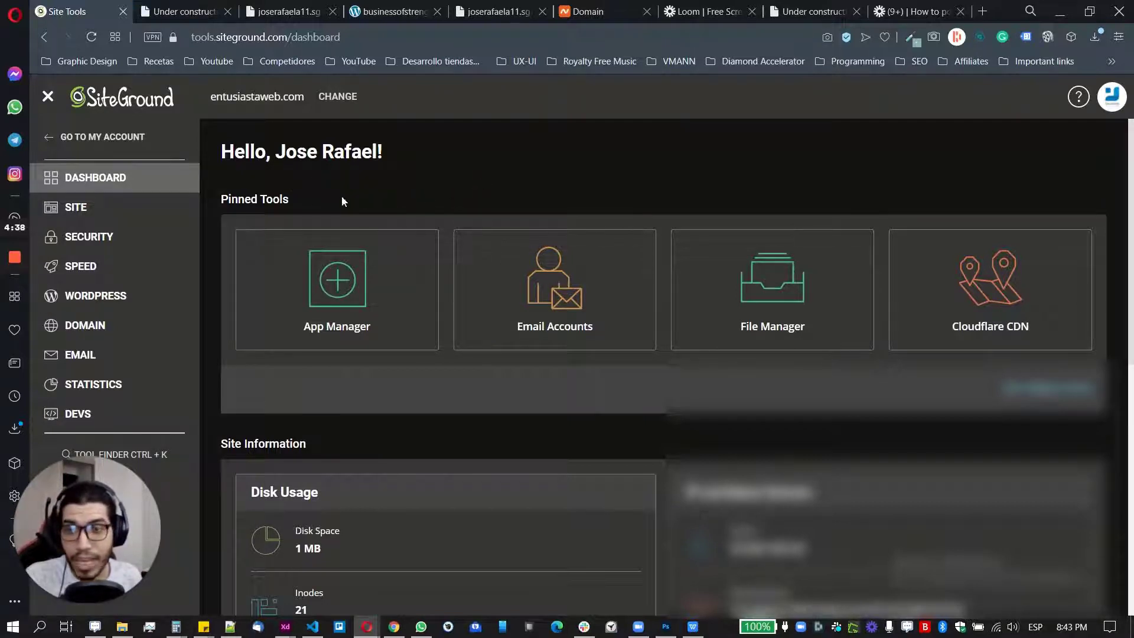
{"action": "left_click", "coordinate": [66, 138]}
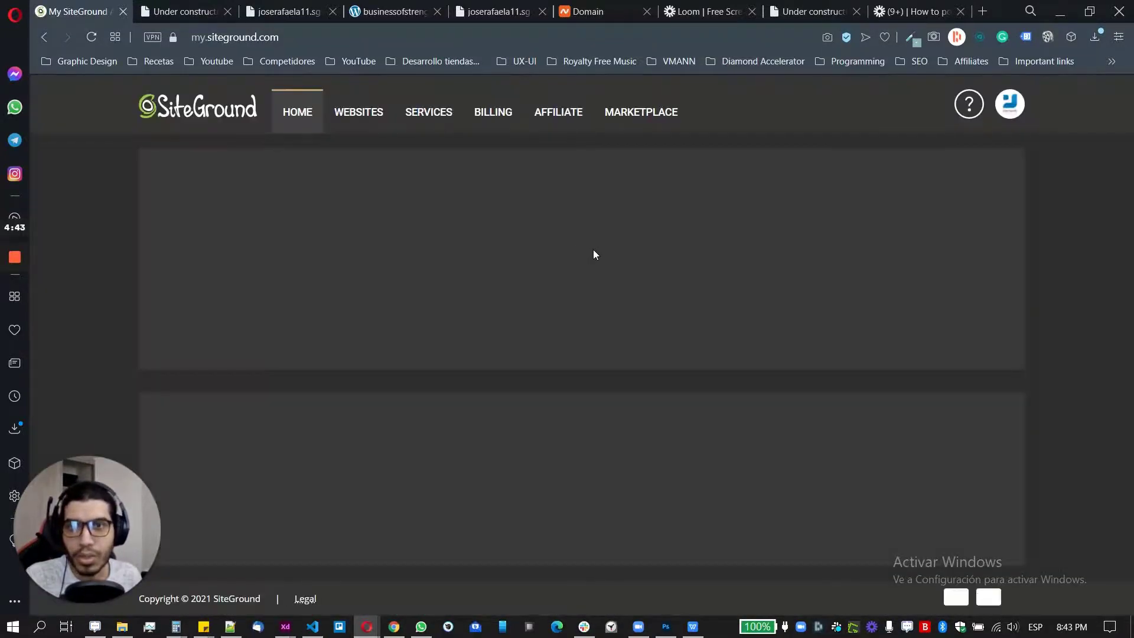
From the Websites list, start another new website in the Add New Website wizard
{"action": "left_click", "coordinate": [358, 115]}
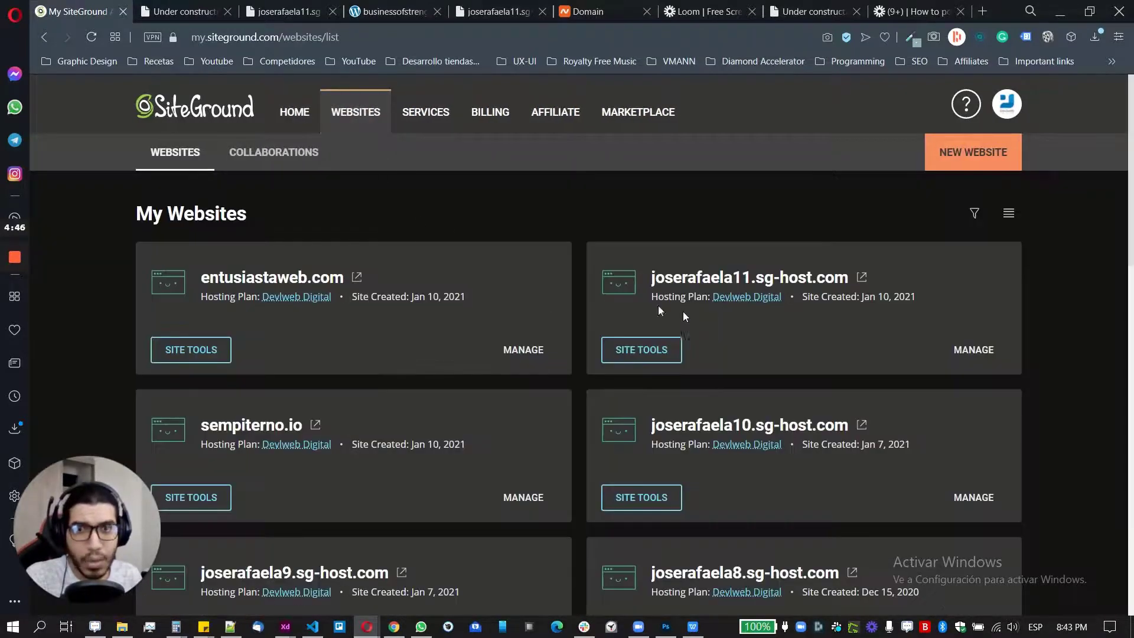
{"action": "left_click", "coordinate": [973, 152]}
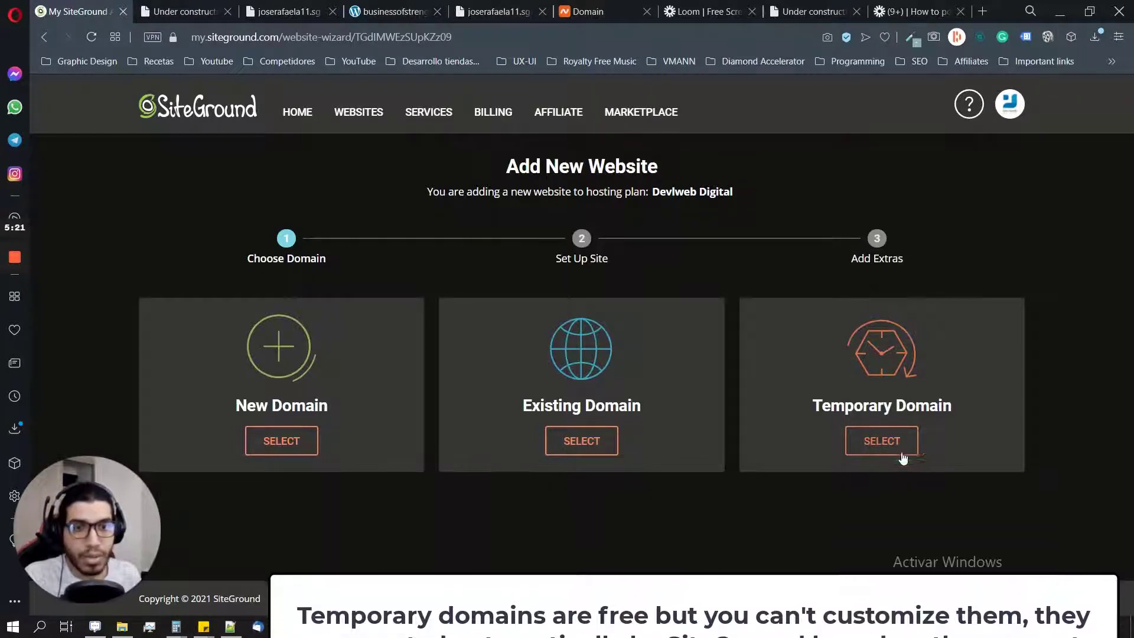
Choose the suggested free temporary sg-host.com domain and continue to setup
{"action": "left_click", "coordinate": [882, 441]}
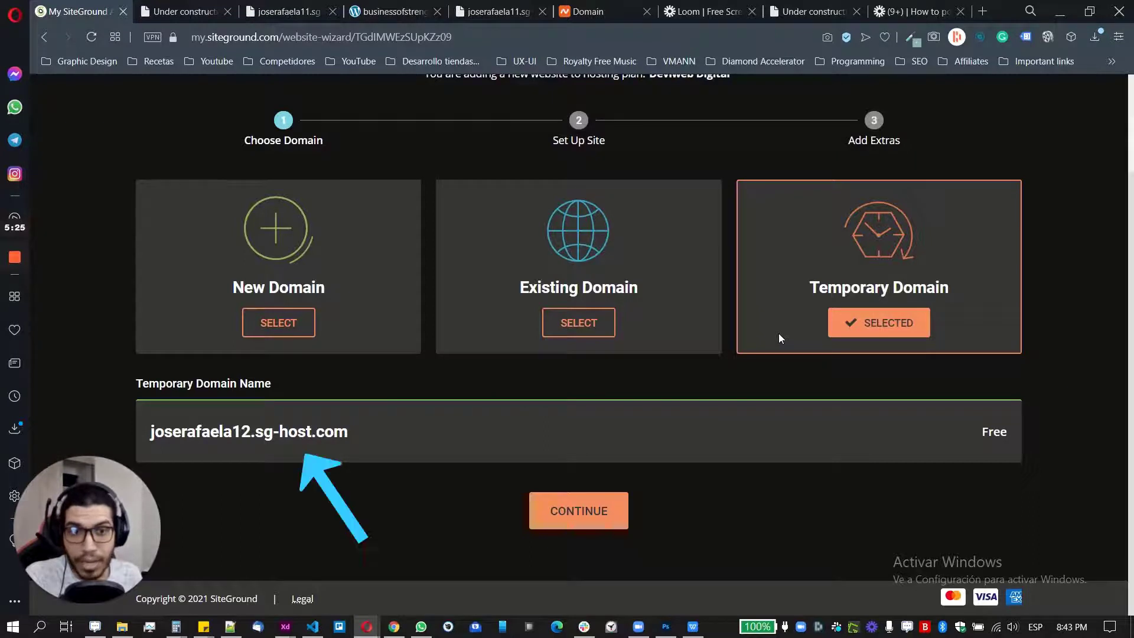
{"action": "left_click_drag", "start_coordinate": [352, 431], "coordinate": [152, 431]}
{"action": "left_click", "coordinate": [139, 431]}
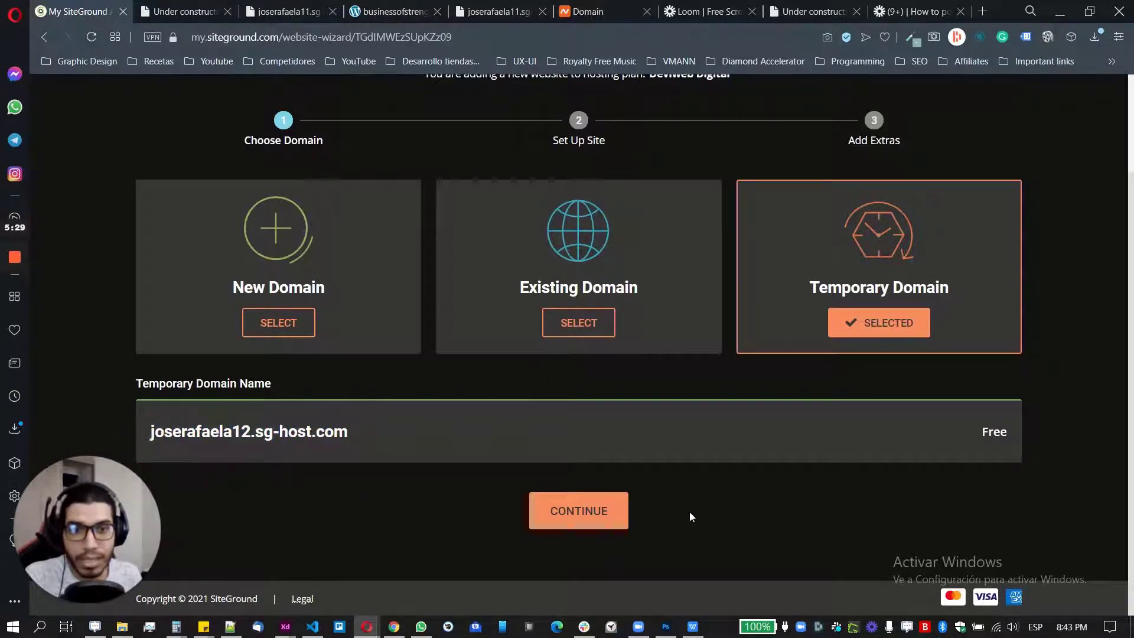
{"action": "left_click", "coordinate": [612, 512]}
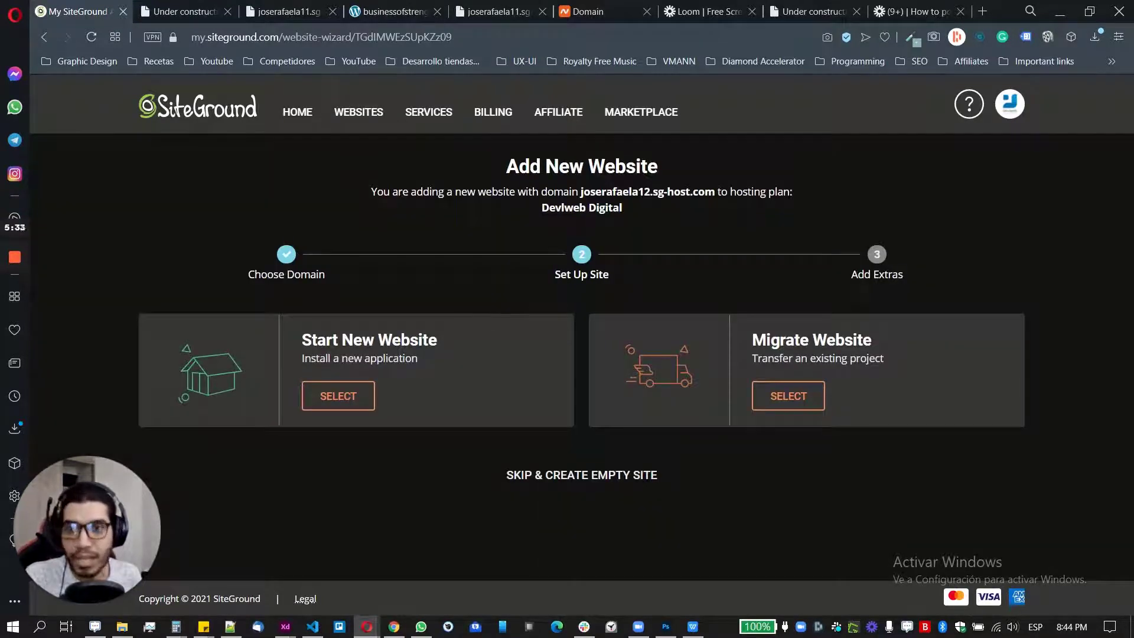
Skip application installation and extras to create the empty temporary-domain site
{"action": "double_click", "coordinate": [401, 359]}
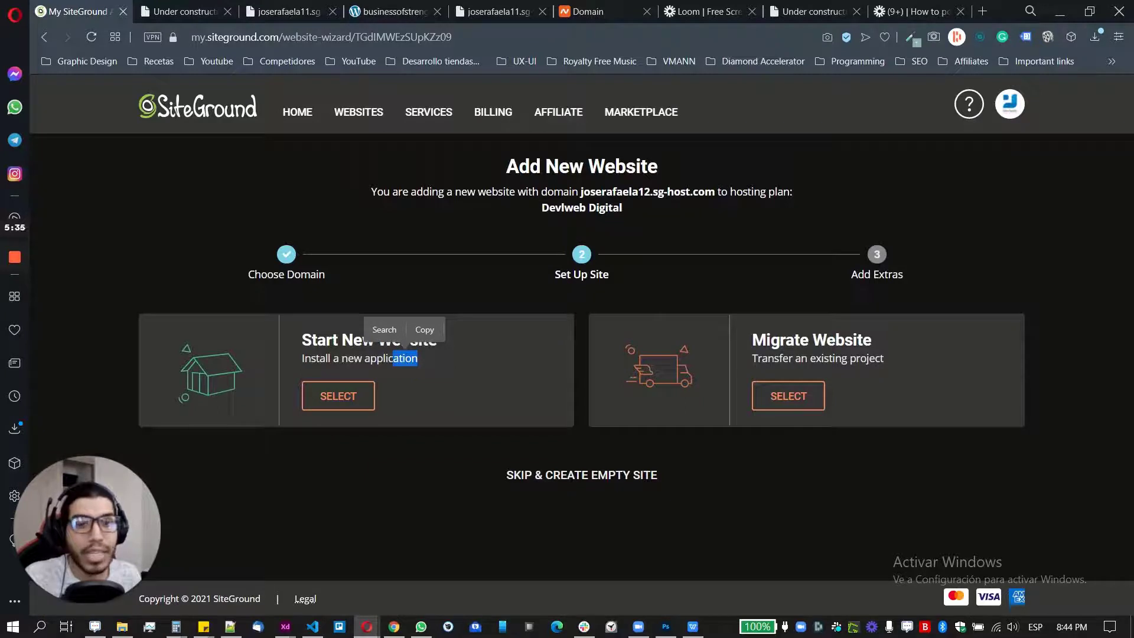
{"action": "left_click_drag", "start_coordinate": [751, 348], "coordinate": [826, 346]}
{"action": "left_click", "coordinate": [580, 480]}
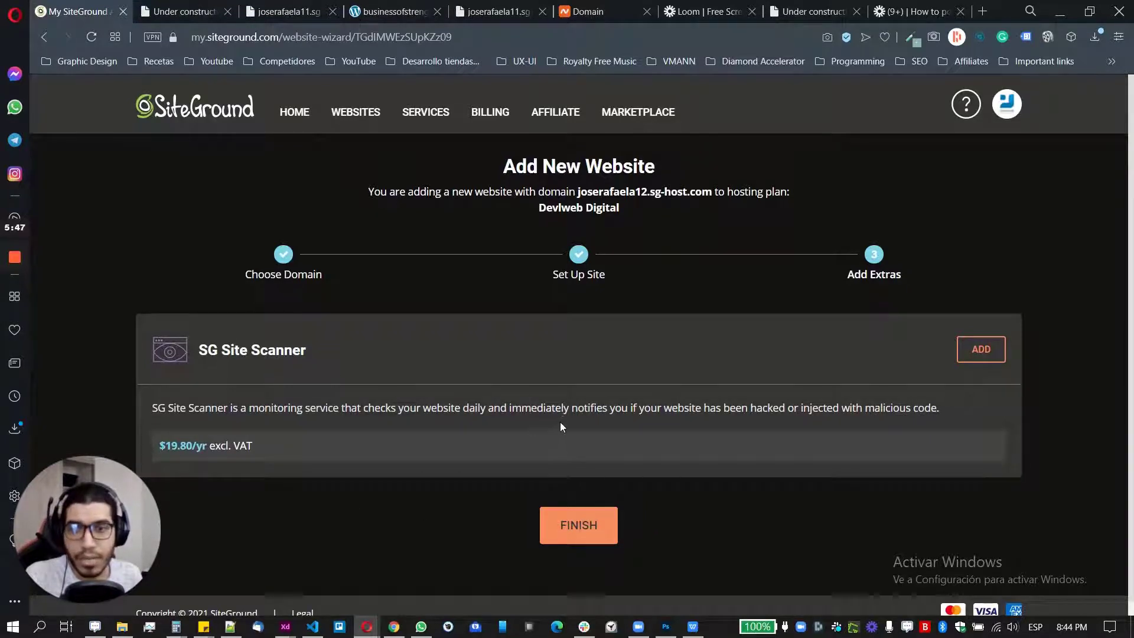
{"action": "left_click", "coordinate": [580, 538]}
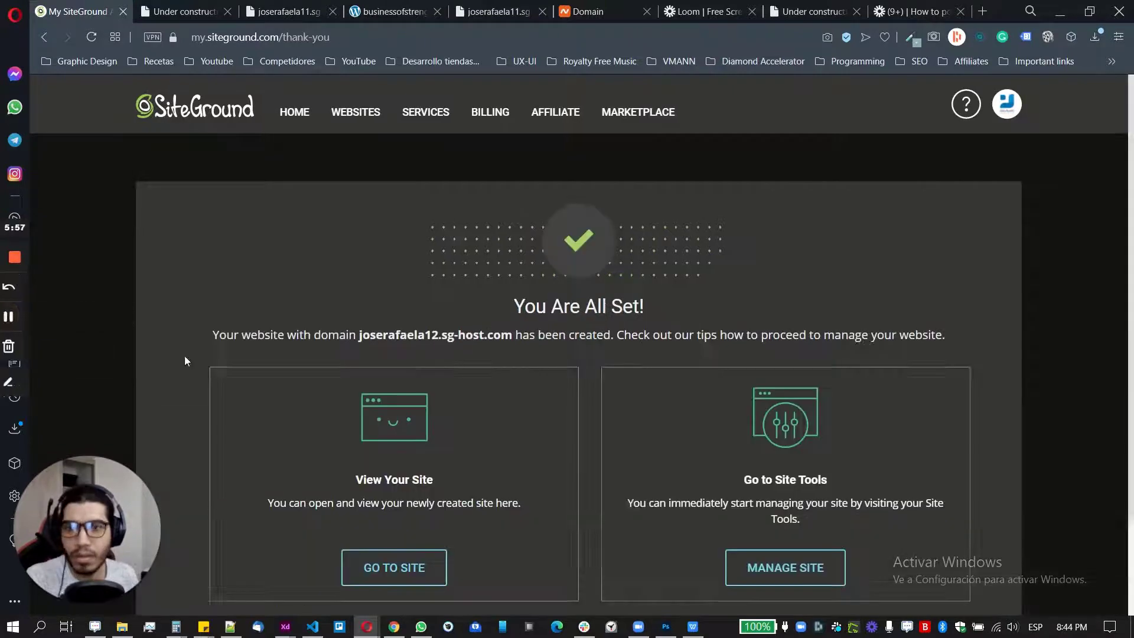
{"action": "scroll", "coordinate": [184, 356], "scroll_direction": "down", "scroll_amount": 1}
Preview the sg-host.com site's placeholder page, then open its Site Tools from the confirmation page
{"action": "left_click", "coordinate": [392, 494]}
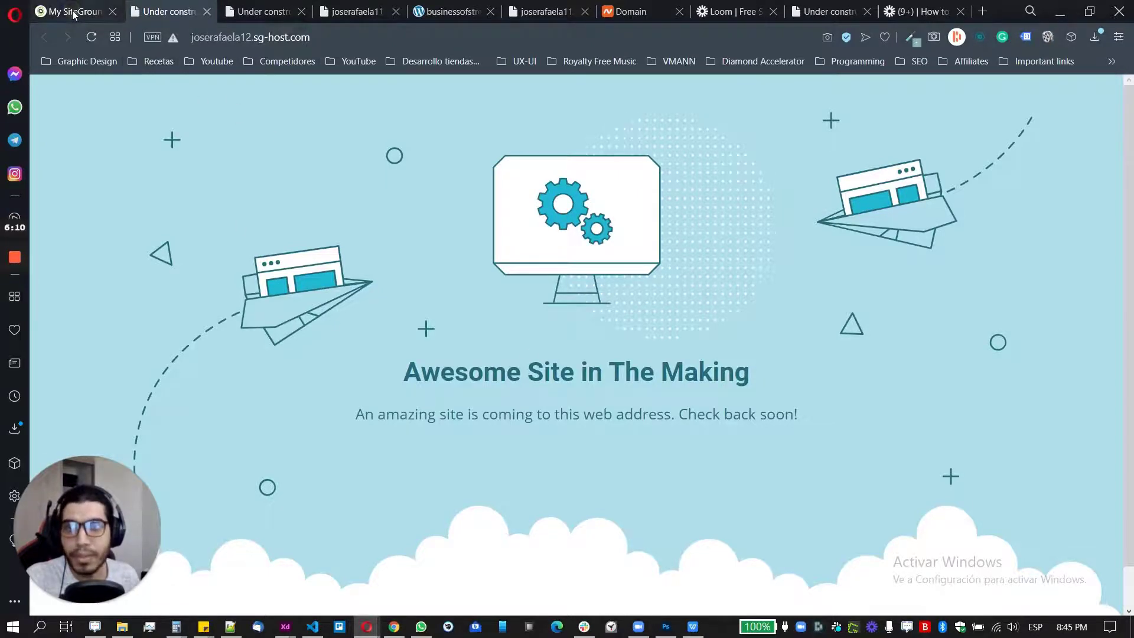
{"action": "left_click", "coordinate": [97, 12]}
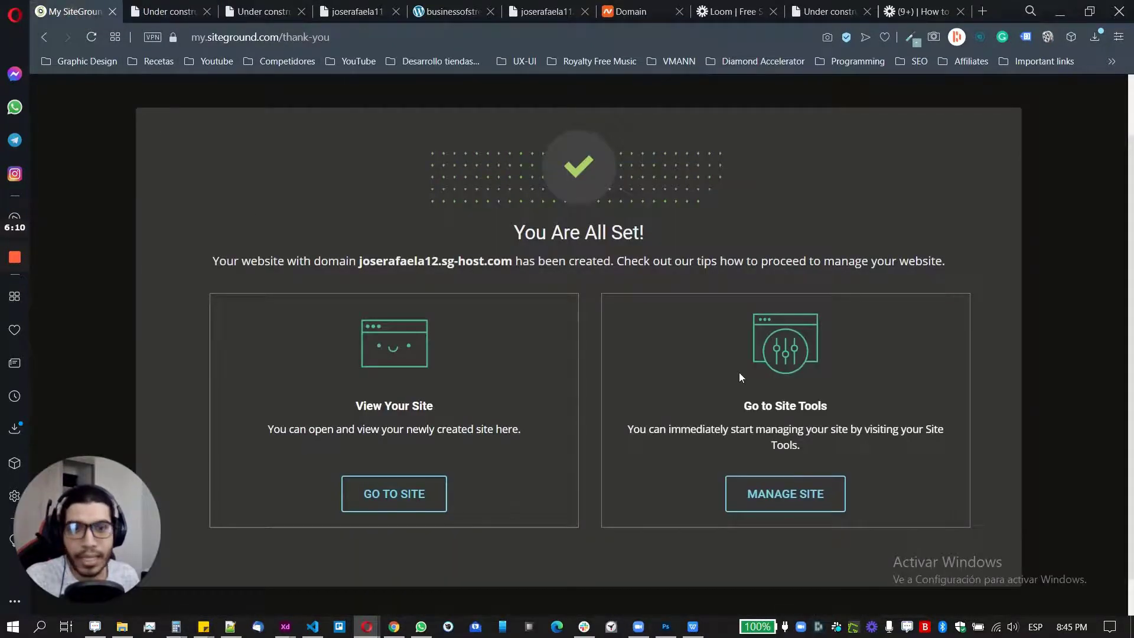
{"action": "left_click", "coordinate": [797, 502]}
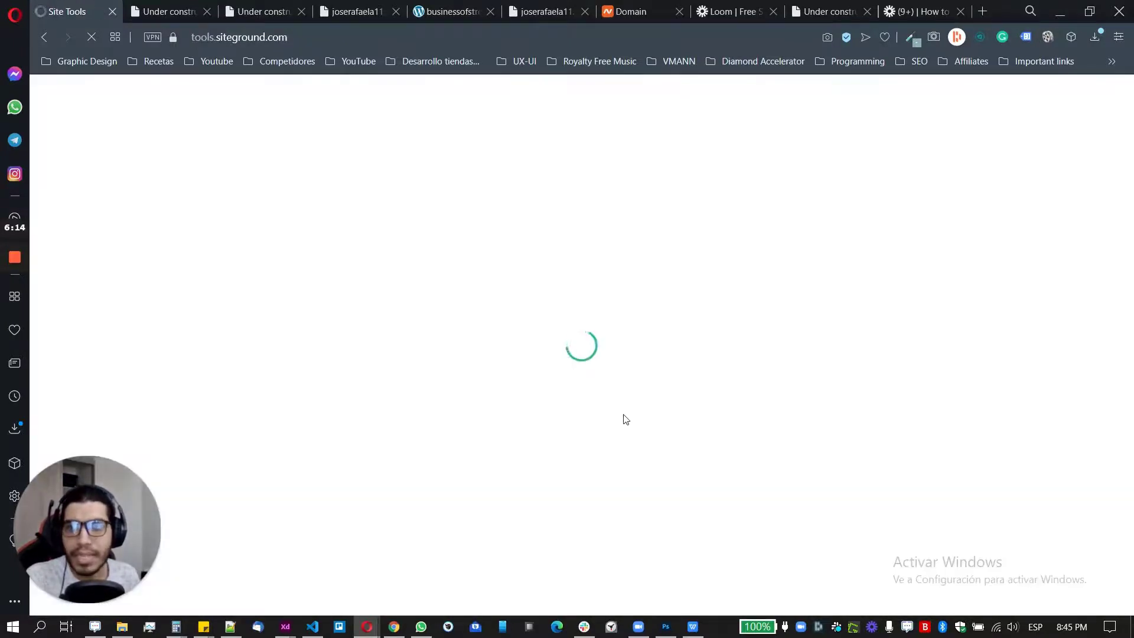